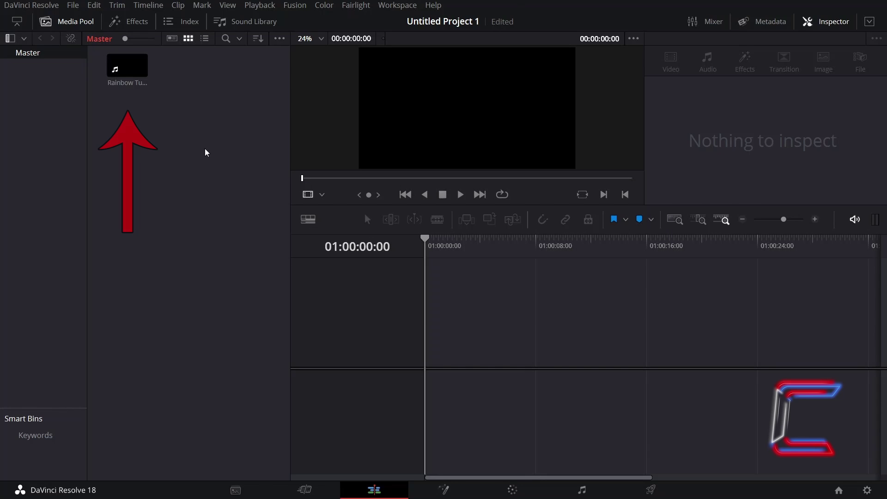
Drag Rainbow Tunnel 5 Seconds.mp4 onto a new Timeline 1 and move the playhead to its end
click(127, 68)
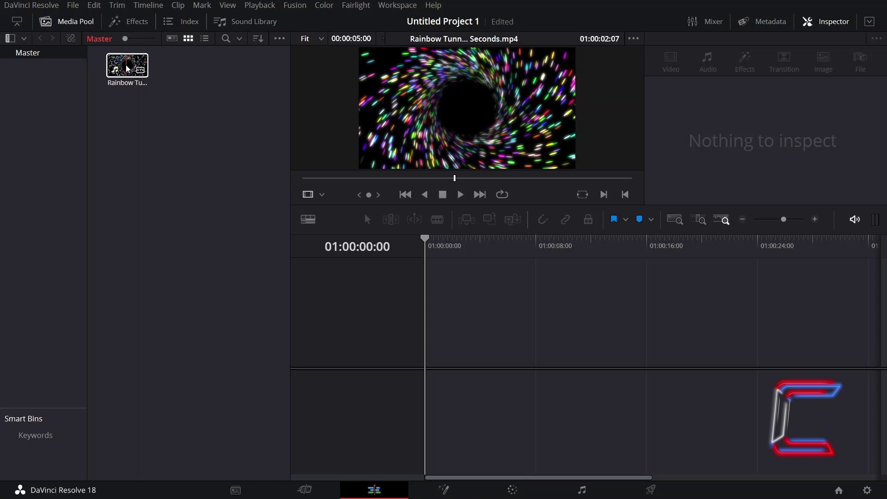
drag(127, 68, 435, 346)
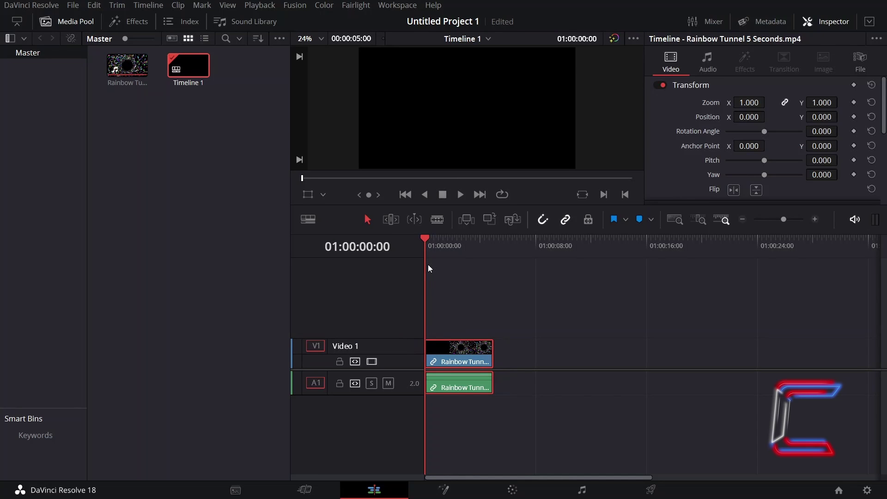
drag(433, 249, 484, 262)
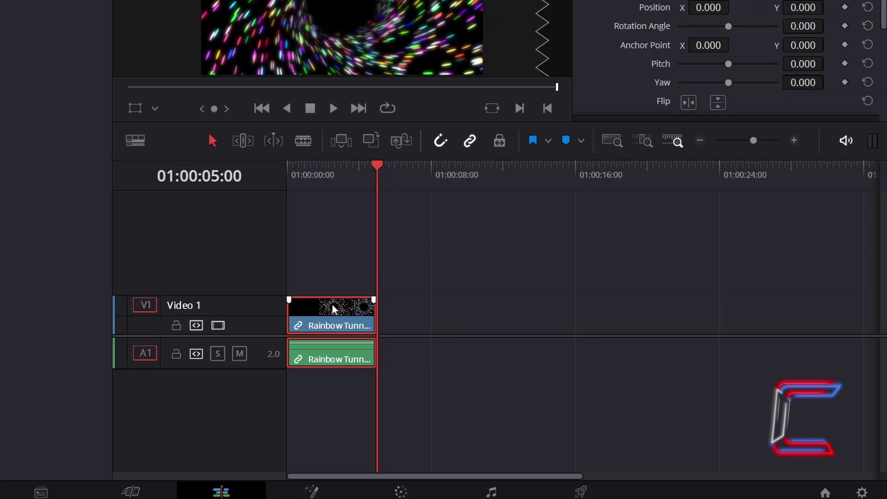
Show the V1 clip's Retime Curve, then resize the viewer and video track to fit it
right_click(332, 303)
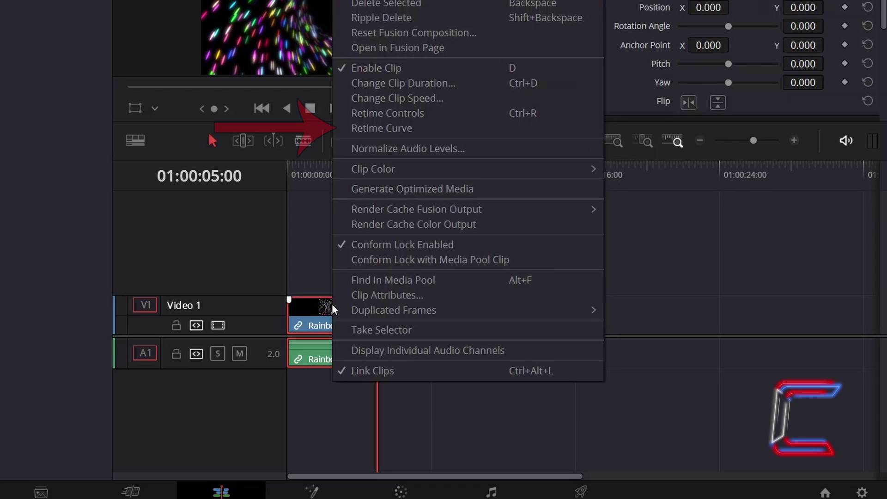
click(441, 128)
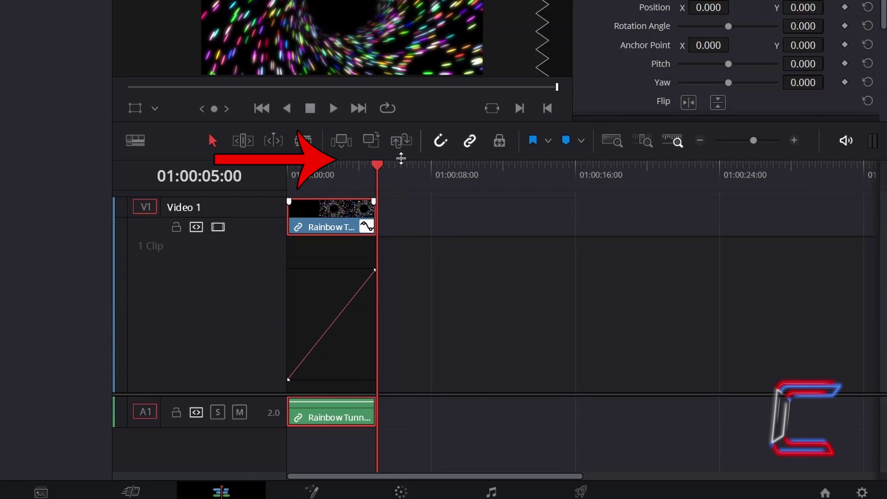
mouse_move(402, 159)
mouse_down()
mouse_move(402, 151)
mouse_move(406, 177)
mouse_move(407, 149)
mouse_up()
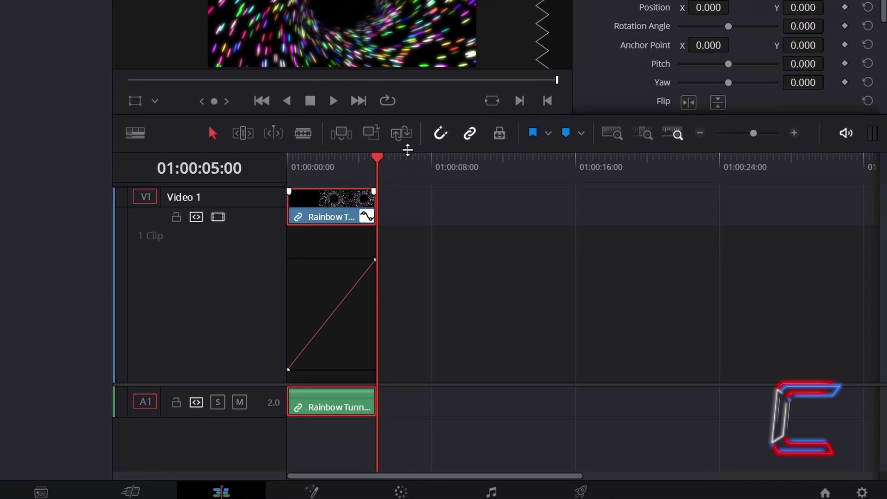
mouse_move(448, 384)
mouse_down()
mouse_move(445, 400)
mouse_move(441, 380)
mouse_up()
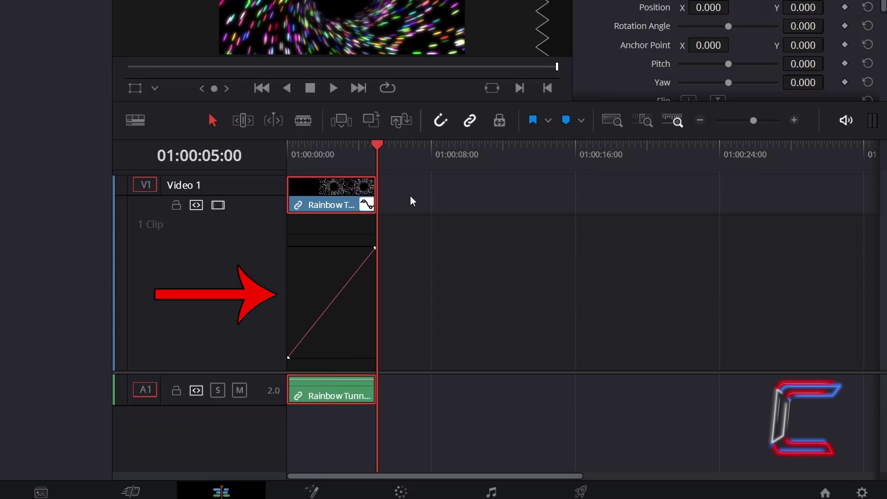
Zoom the timeline in two levels and scroll it back to 01:00:00:00
click(794, 121)
click(794, 121)
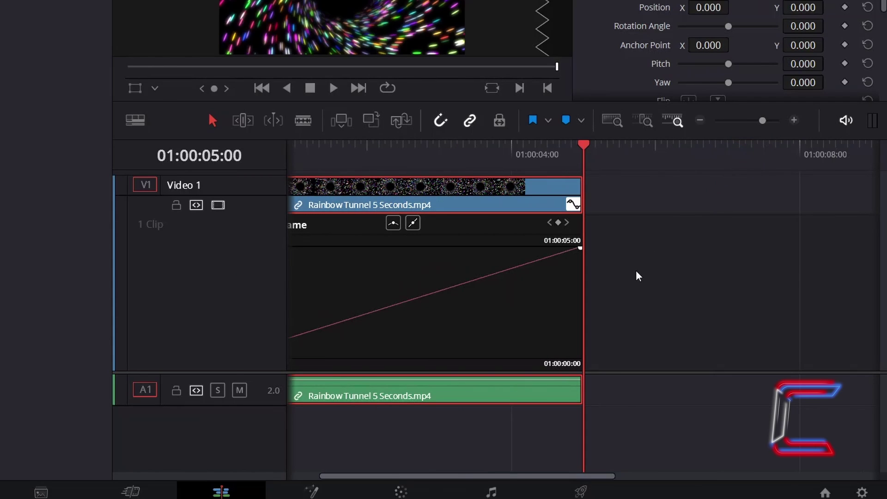
drag(530, 474, 455, 464)
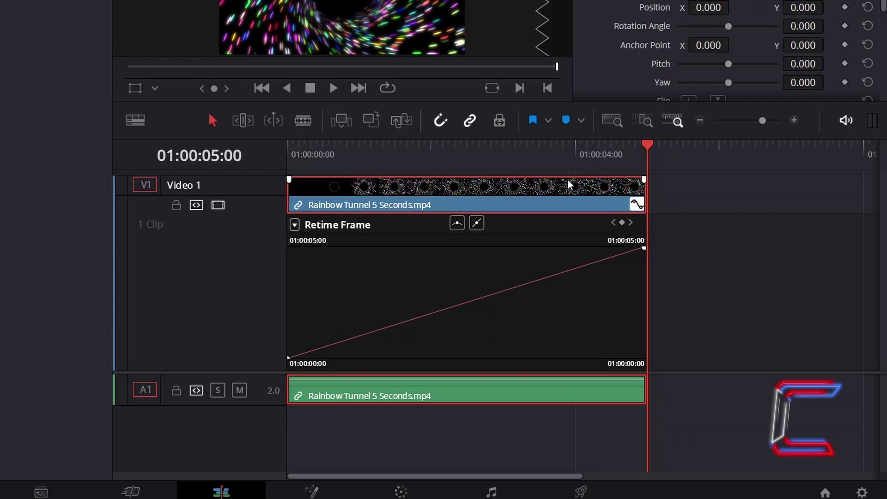
Change the Rainbow Tunnel clip's speed to 50 via Change Clip Speed
right_click(491, 190)
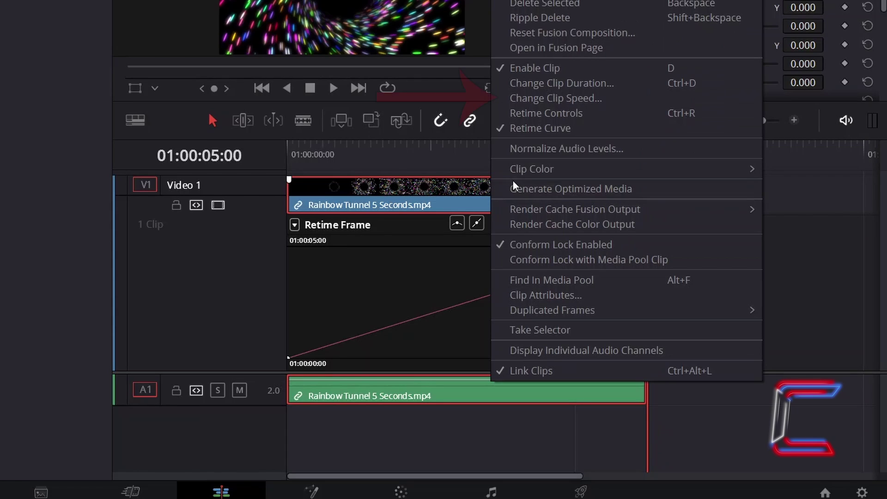
click(614, 98)
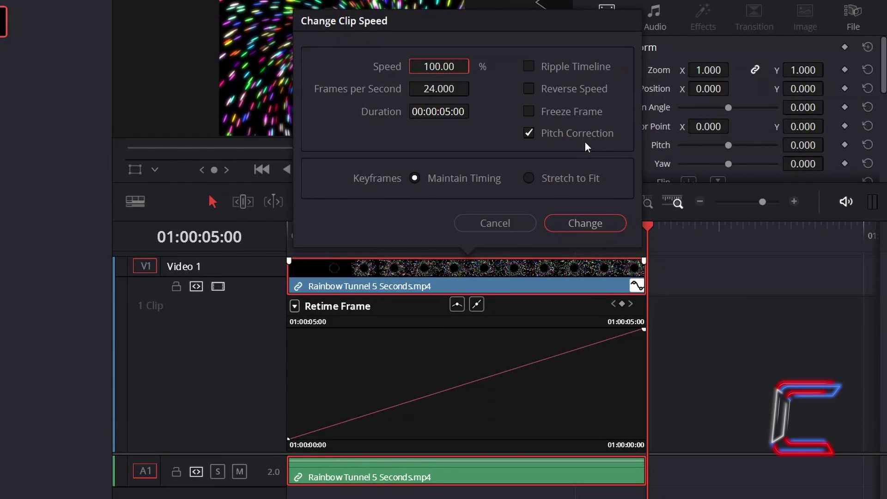
click(467, 65)
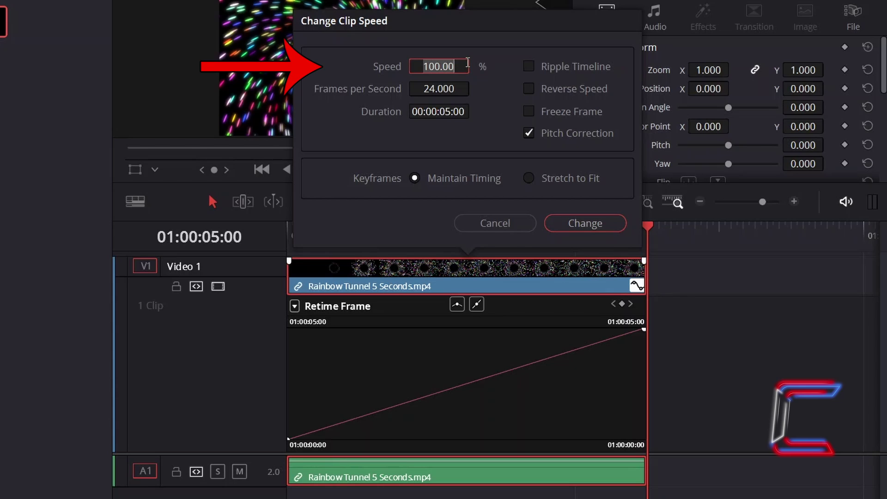
text(50)
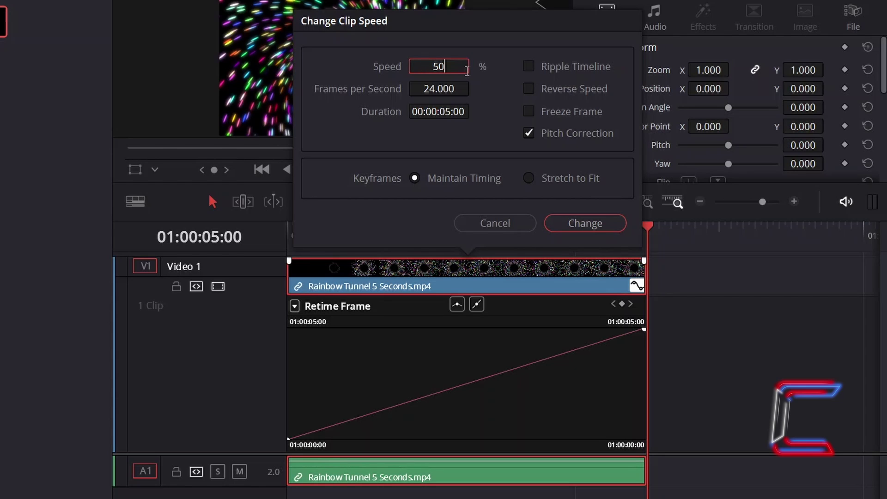
click(604, 223)
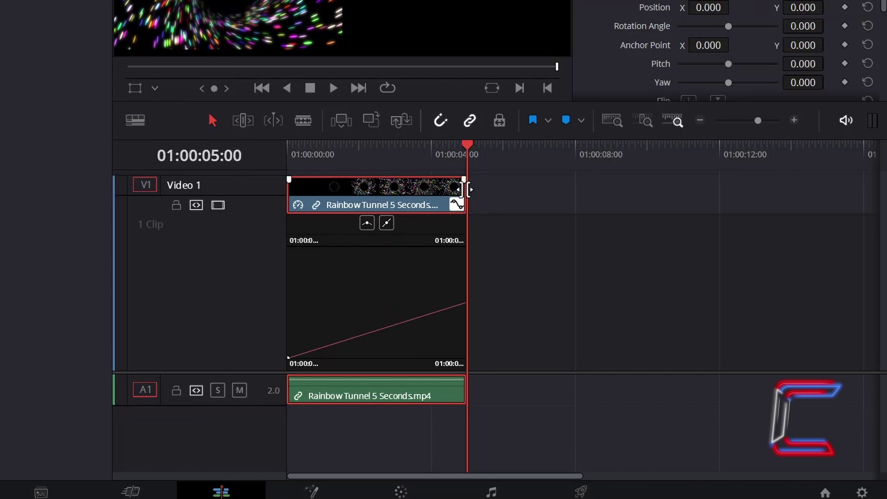
Drag the slowed clip's right edge out to 10 seconds, to the end of its media
drag(466, 189, 682, 242)
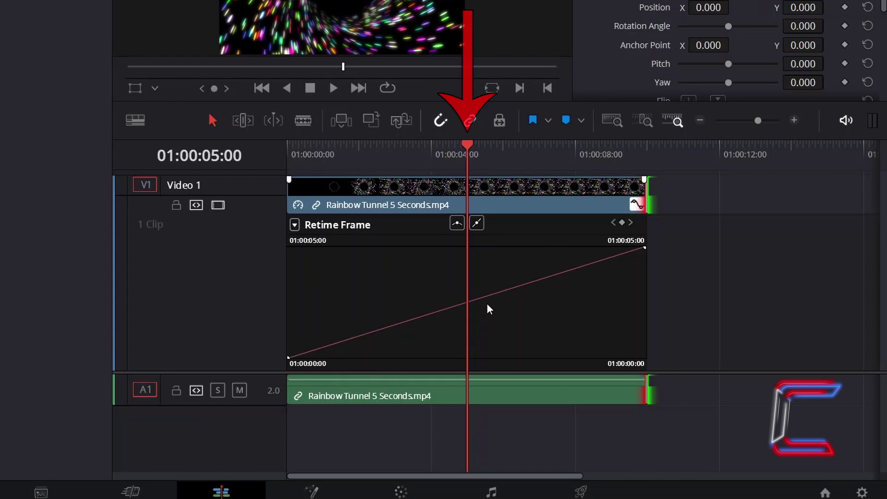
Add a Retime Frame keyframe at 5 seconds and raise it to 01:00:04:23
click(622, 223)
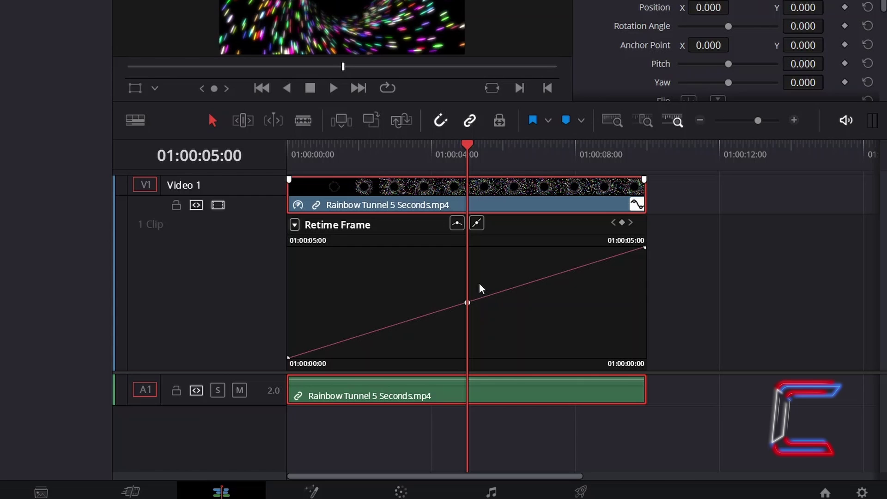
mouse_move(466, 303)
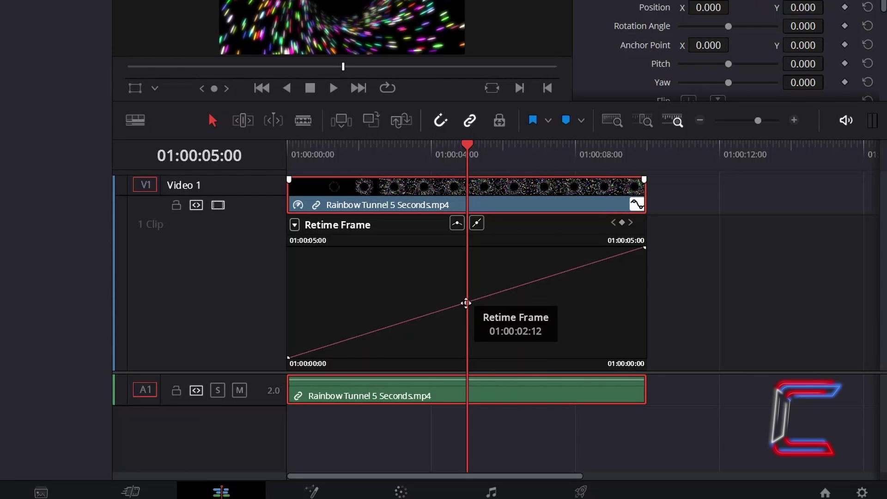
drag(466, 303, 468, 247)
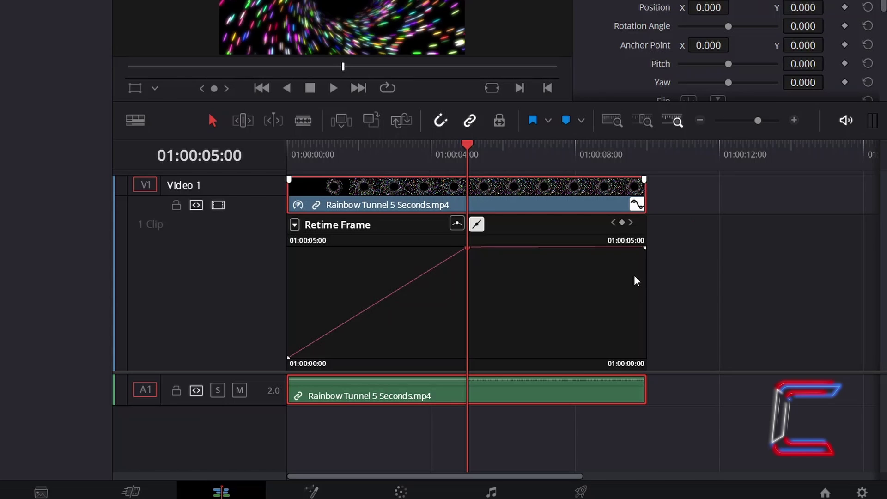
Drag the curve's end keyframe down to 01:00:00:00
drag(644, 248, 672, 355)
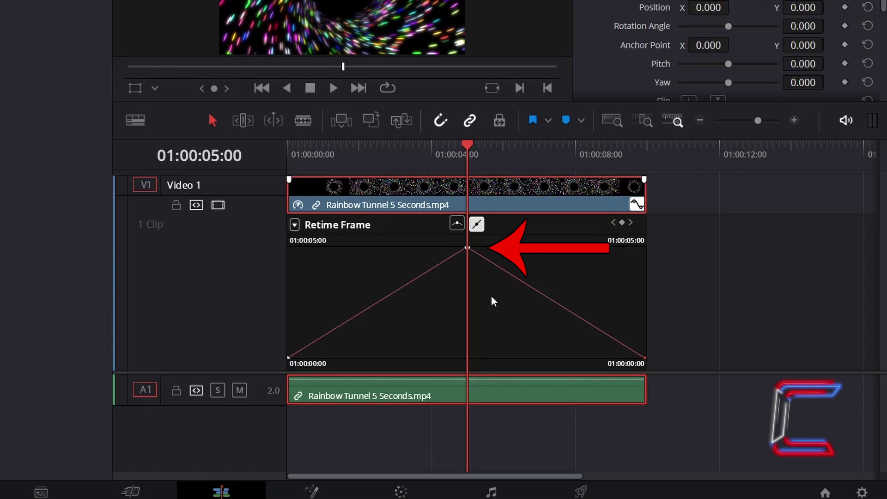
Make the peak keyframe a Bezier ease and widen its handles into a smooth bell
click(467, 247)
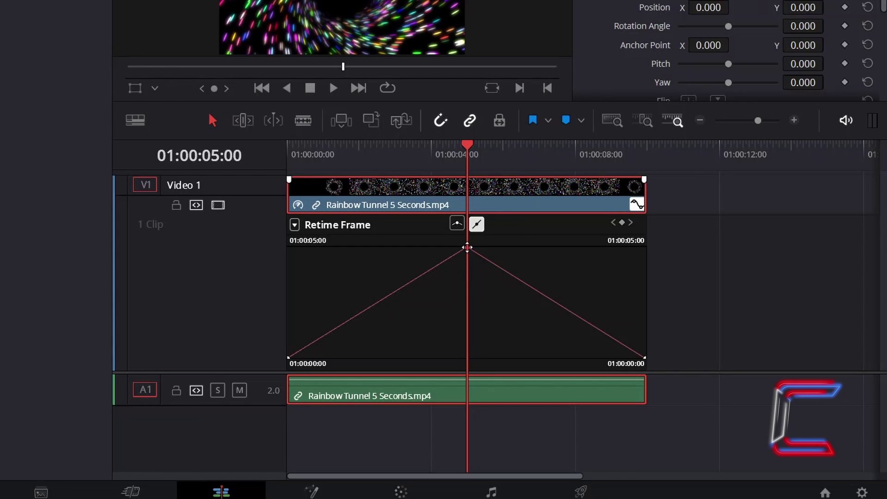
click(456, 224)
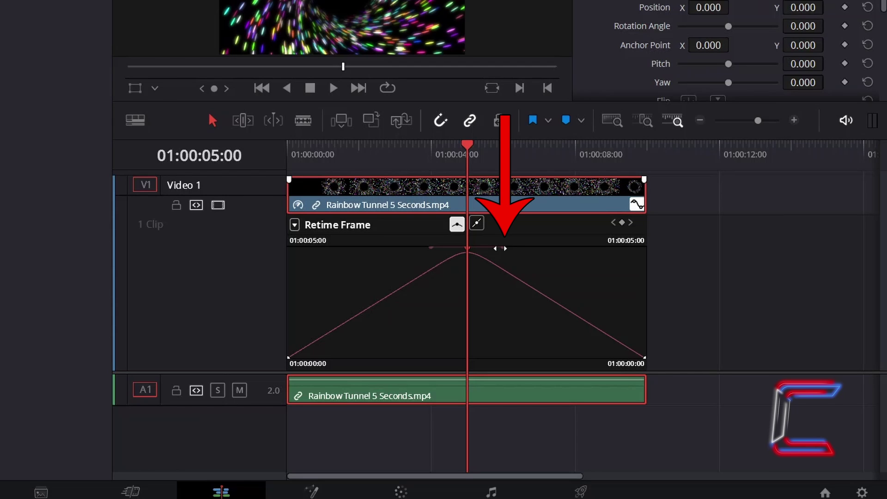
drag(502, 248, 559, 249)
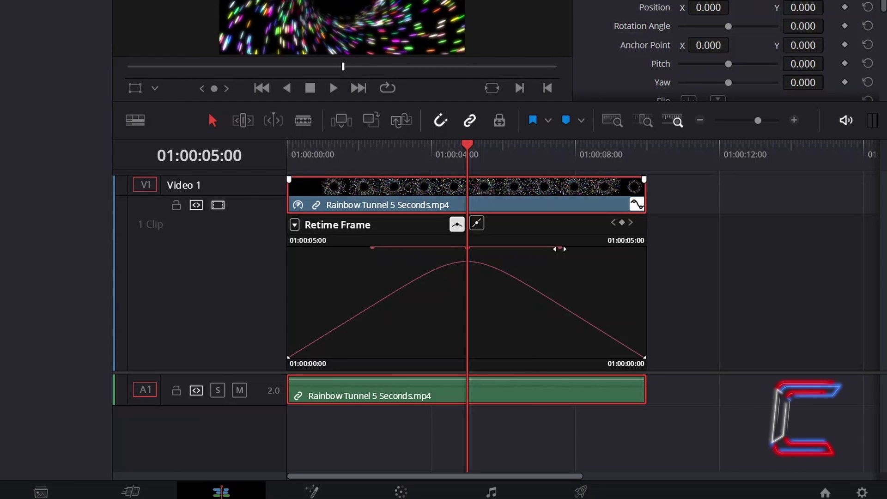
drag(559, 248, 561, 249)
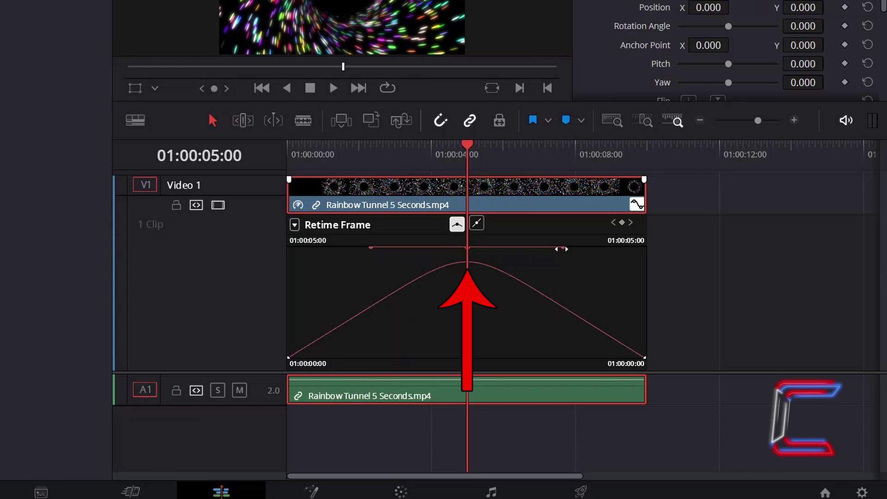
drag(562, 249, 560, 249)
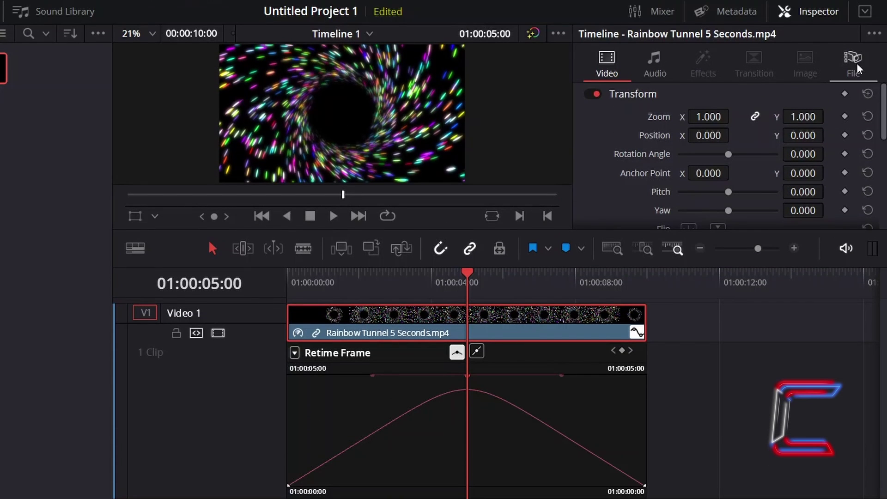
Set Retime Process to Optical Flow under the Inspector's Retime and Scaling section
scroll(710, 222, down, 6)
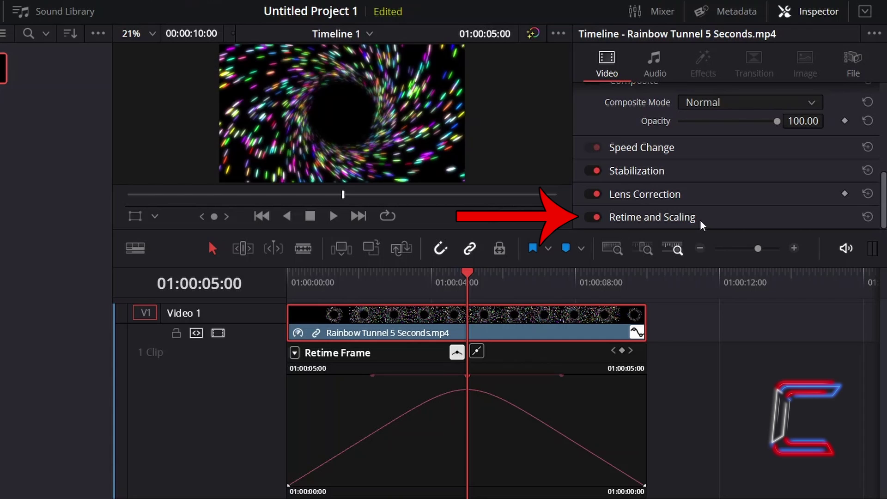
click(694, 217)
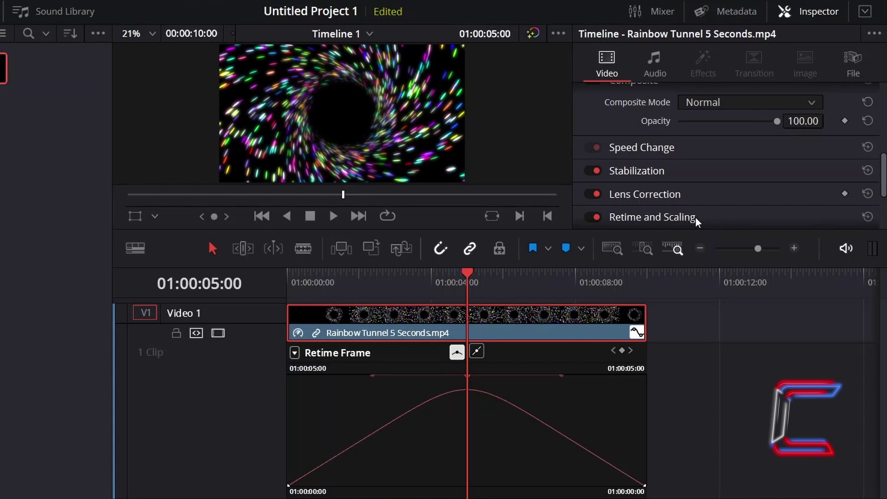
scroll(739, 192, down, 2)
click(767, 139)
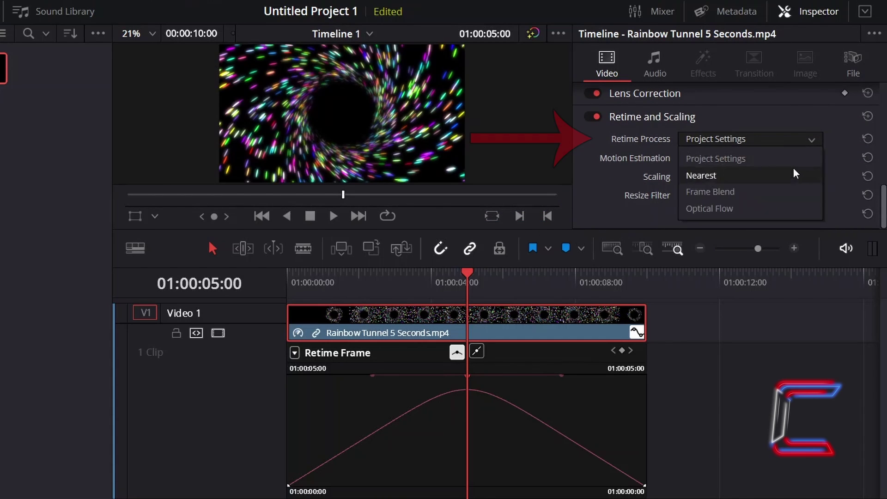
click(783, 208)
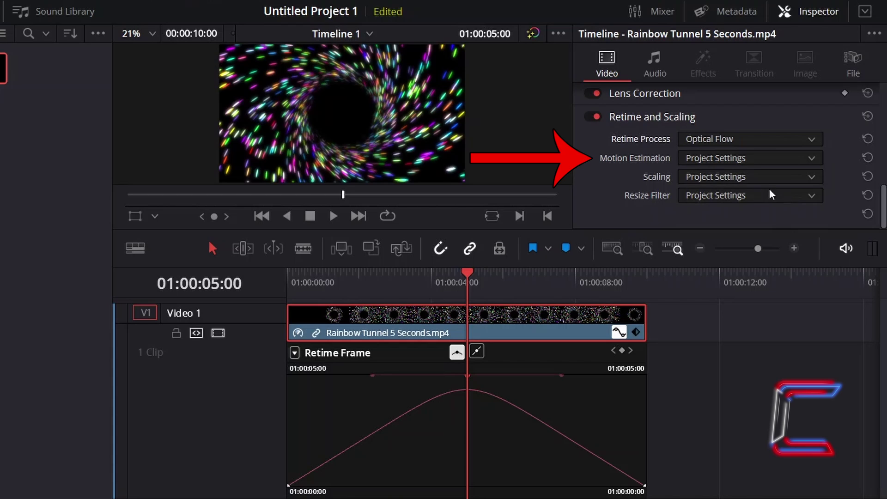
click(768, 159)
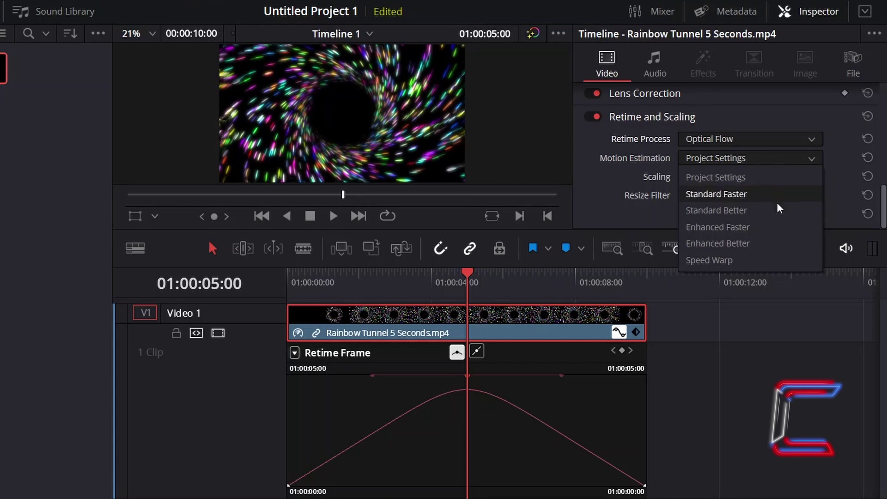
Set Motion Estimation to Enhanced Better, then press Delete, leaving the Retime Frame graph empty
click(764, 245)
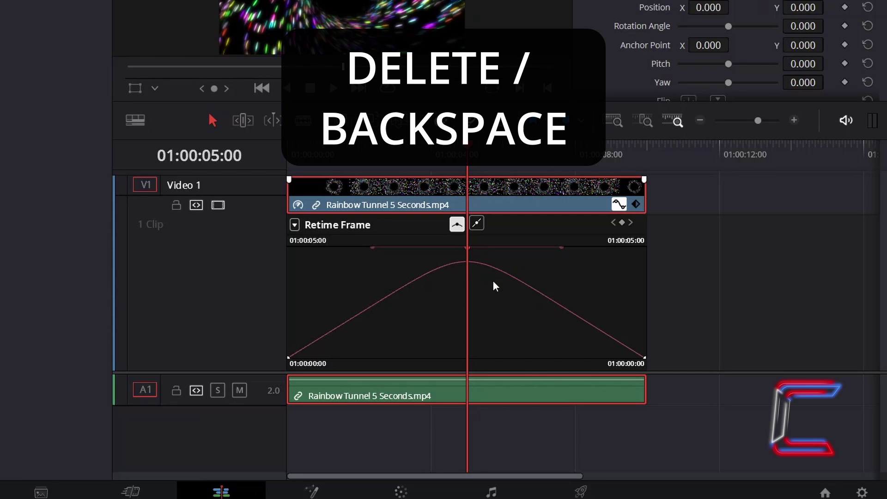
key(Delete)
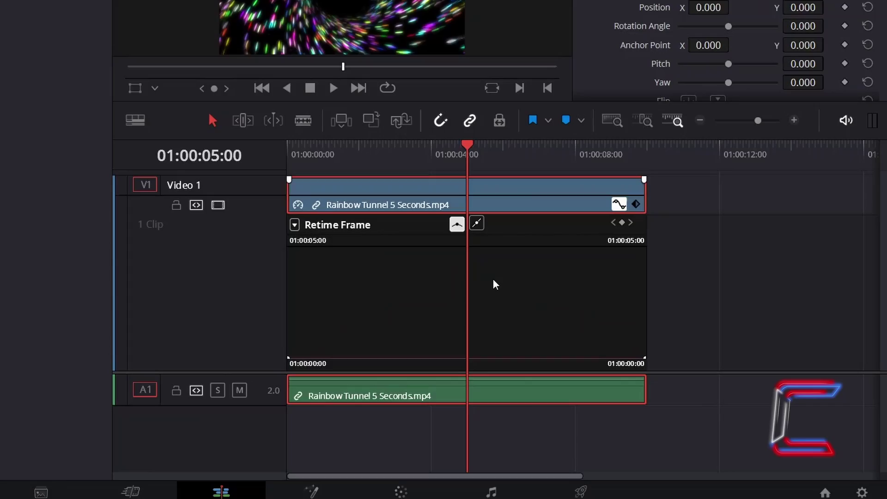